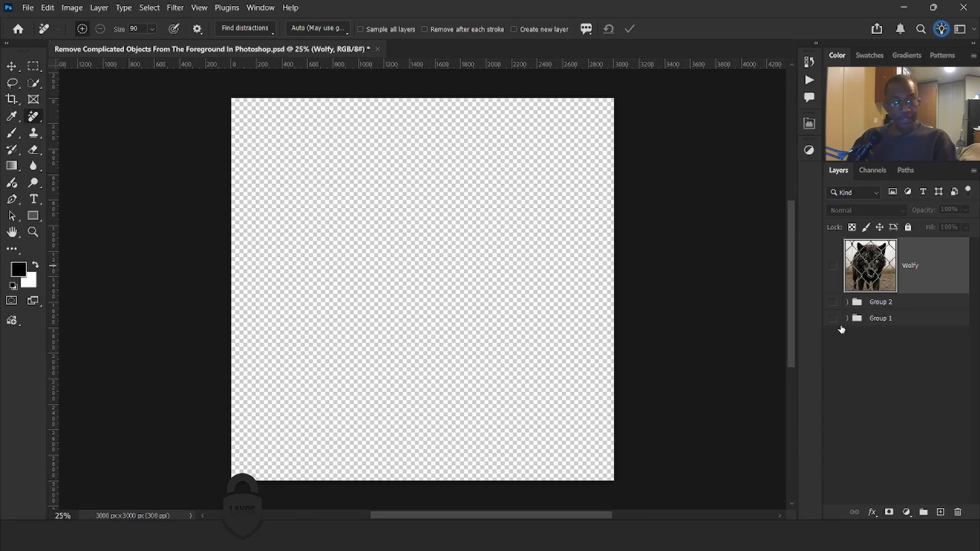
Show the Wolfy layer and activate the Selection Brush tool.
click(833, 266)
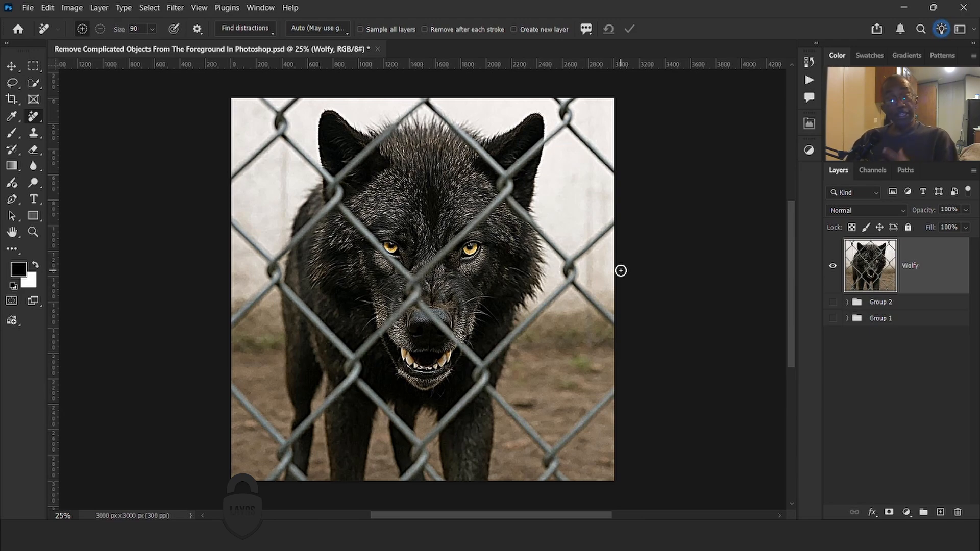
click(16, 85)
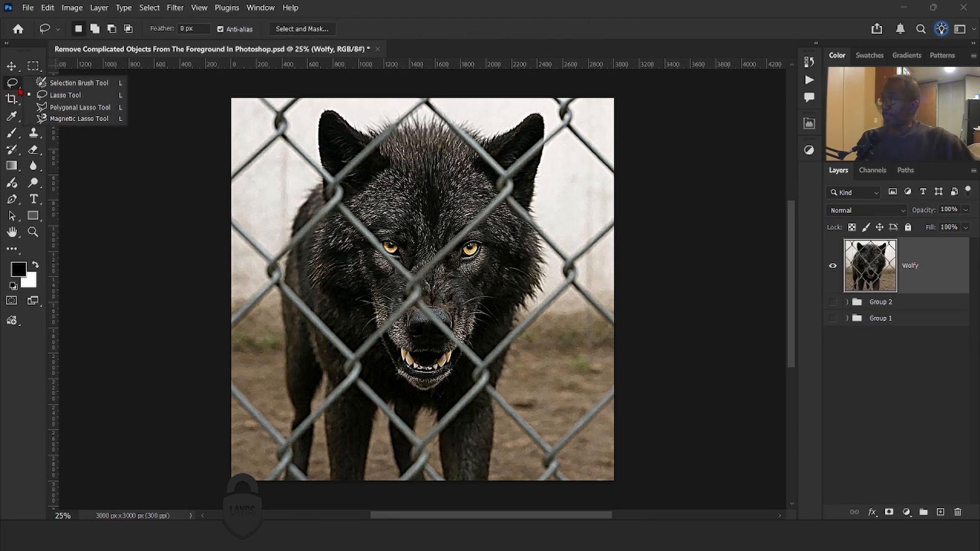
click(75, 85)
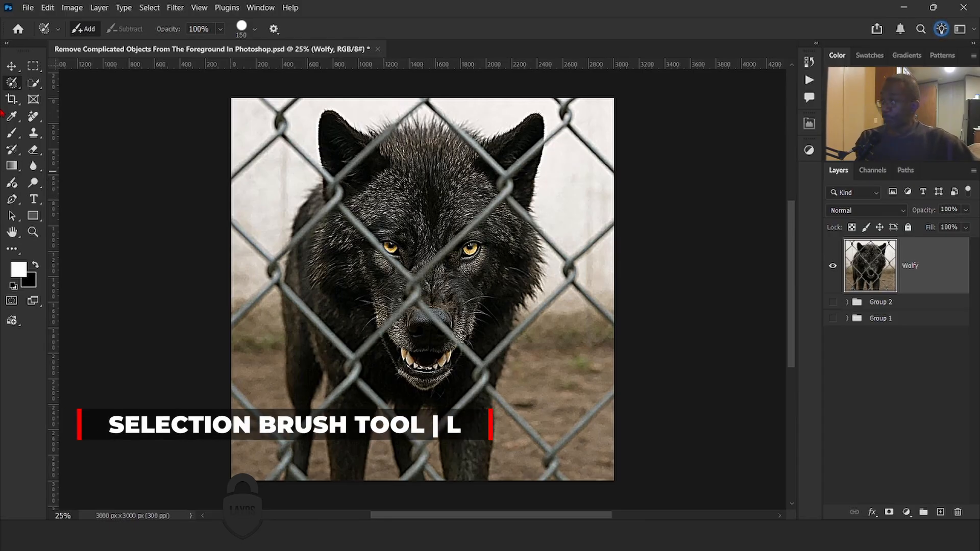
Switch to the Lasso tool and cycle through the Polygonal and Magnetic Lasso variants back to the Selection Brush tool.
right_click(15, 82)
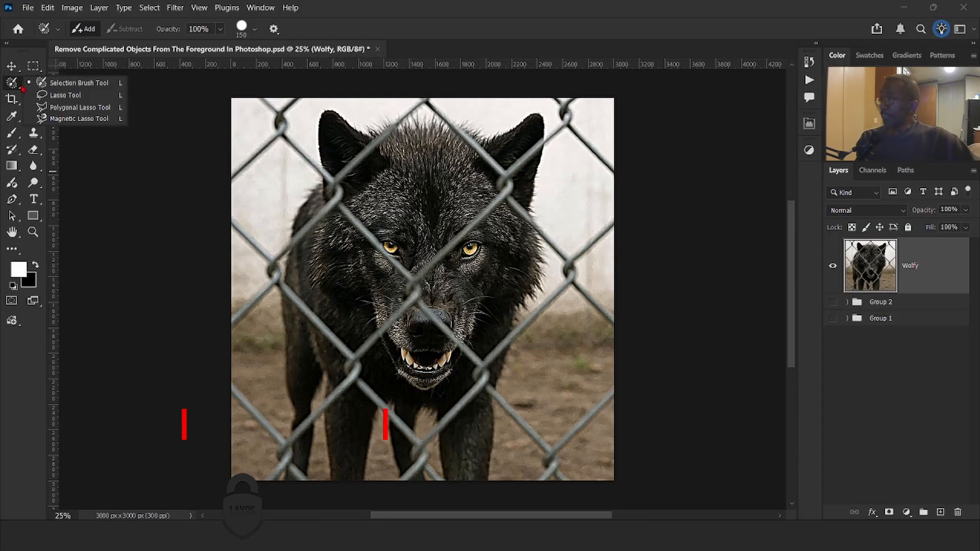
click(66, 95)
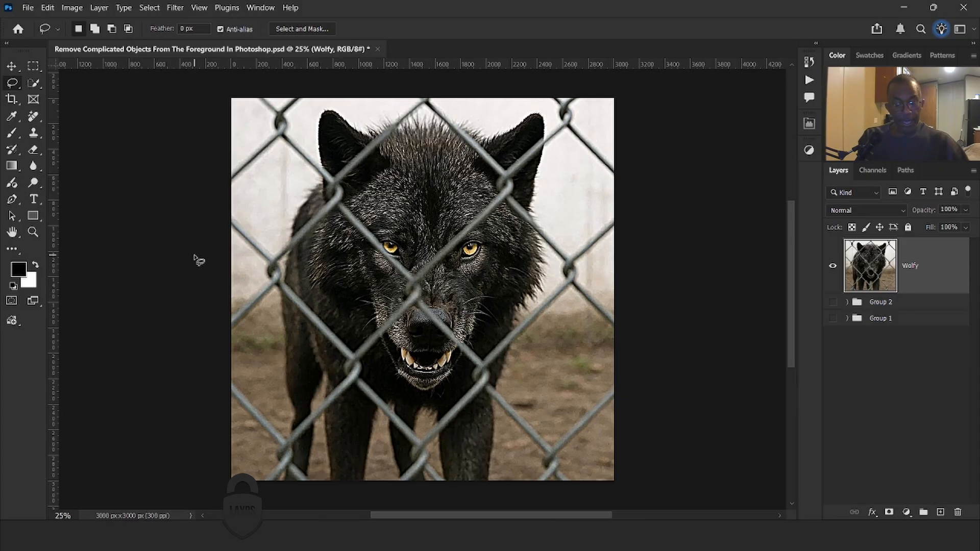
key(shift+l)
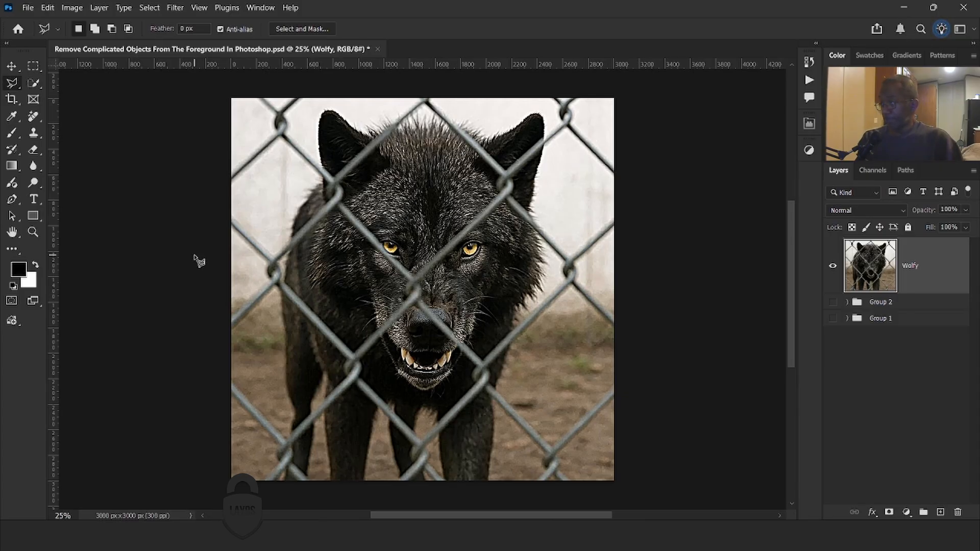
key(shift+l)
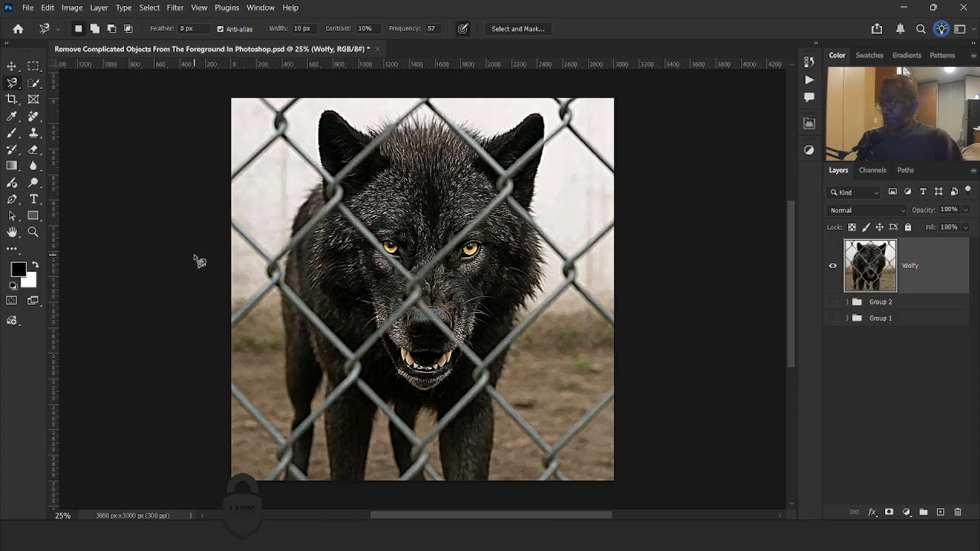
key(shift+l)
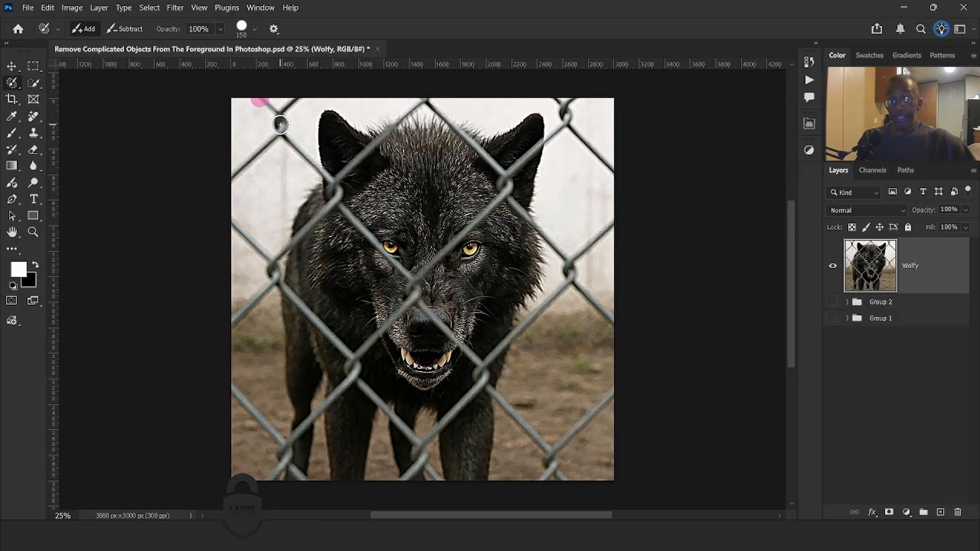
Paint the selection with a 175 px brush along the fence wire from the photo's upper-left corner to its lower-right, including the short wire to the right edge.
shift+click(280, 124)
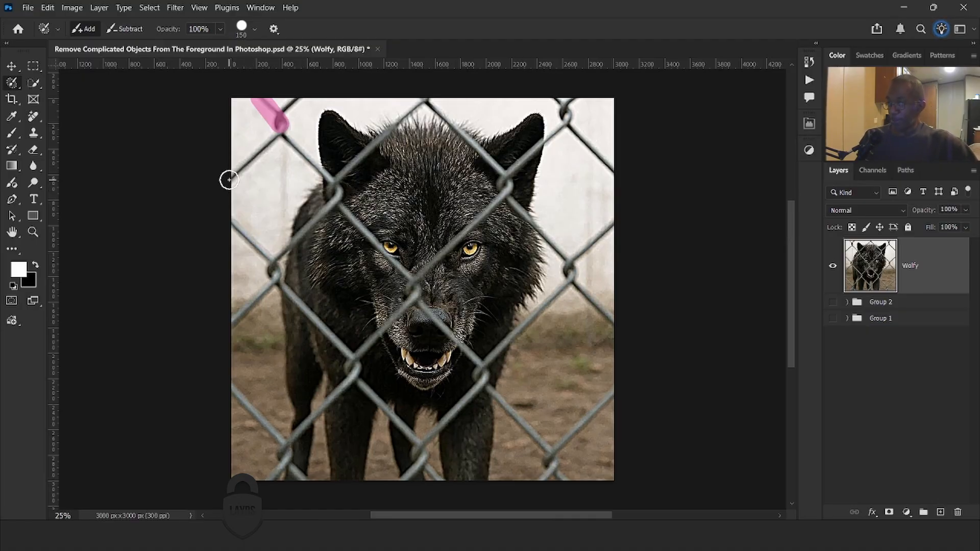
click(282, 134)
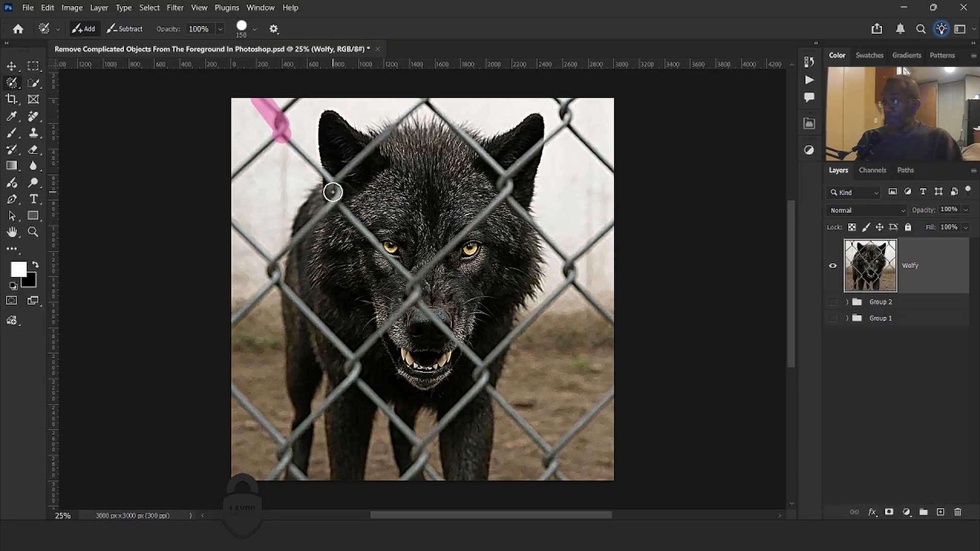
key(bracketright)
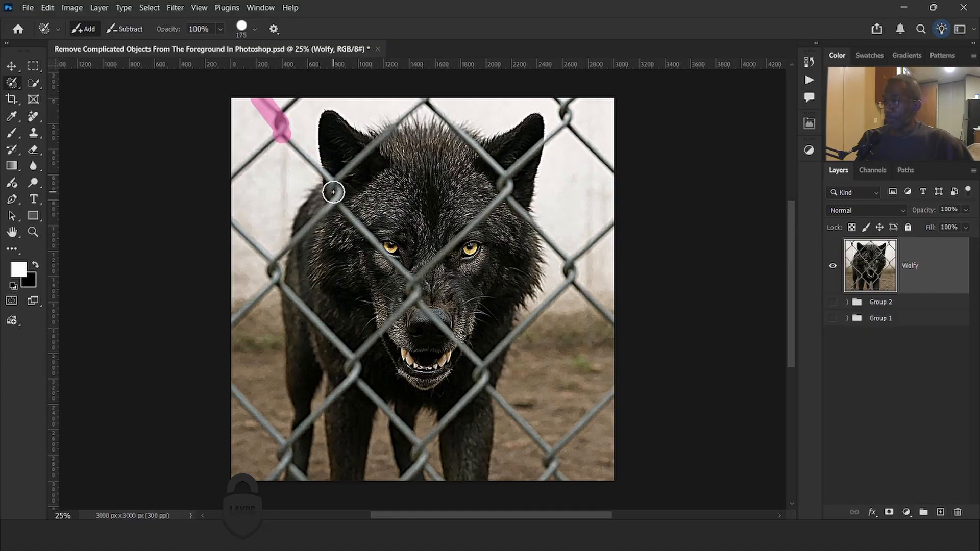
shift+click(333, 192)
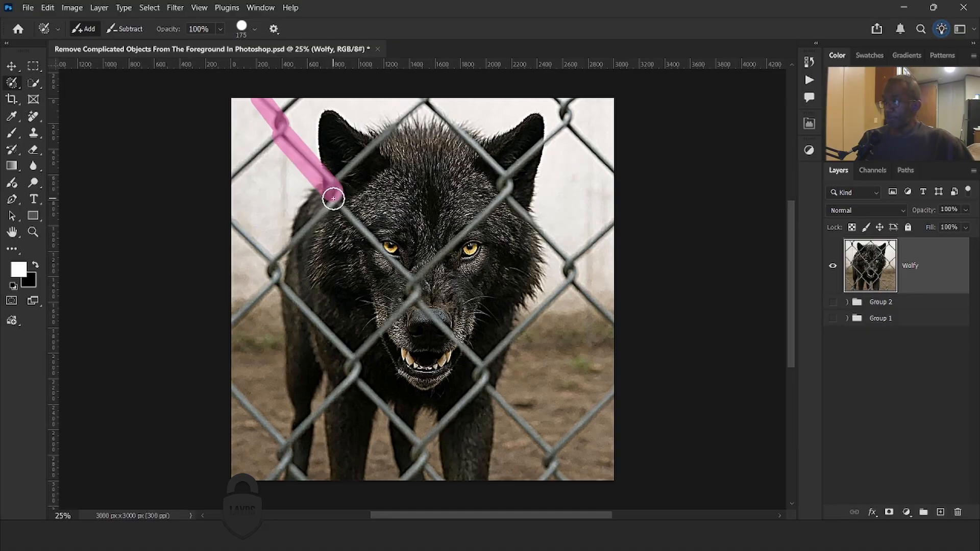
shift+click(412, 289)
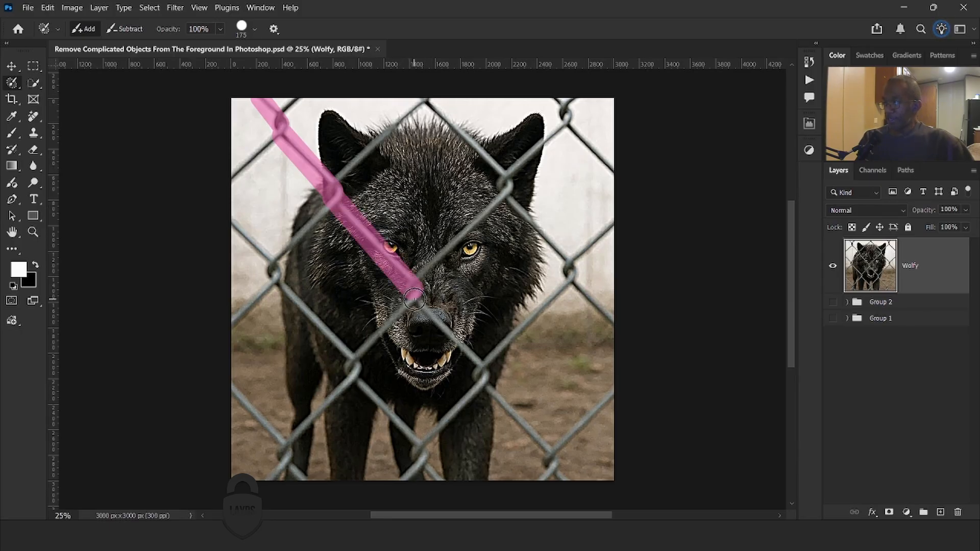
shift+click(481, 377)
shift+click(550, 463)
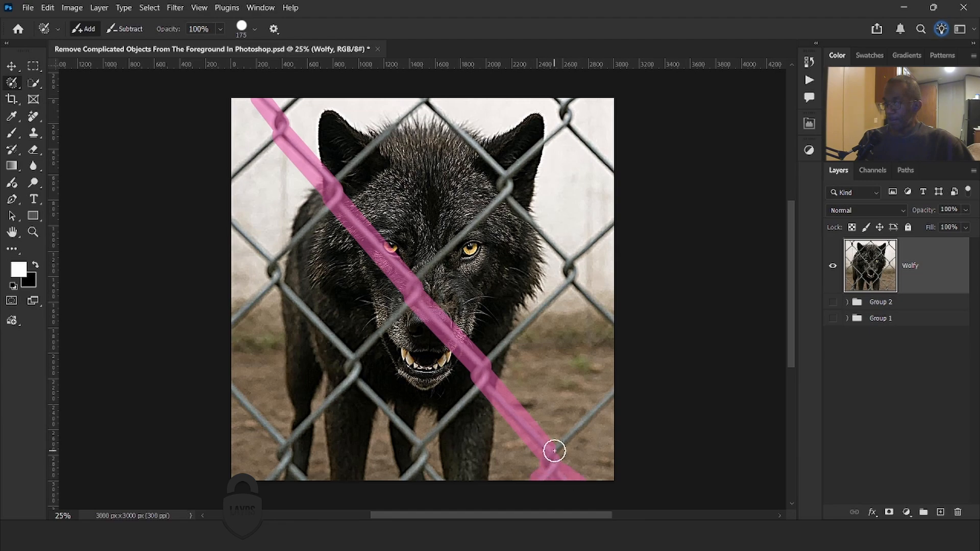
shift+click(619, 389)
Paint over the wires in the photo's lower-left corner, the long diagonal up to the upper-right knot, and the upper-right corner wire.
click(227, 386)
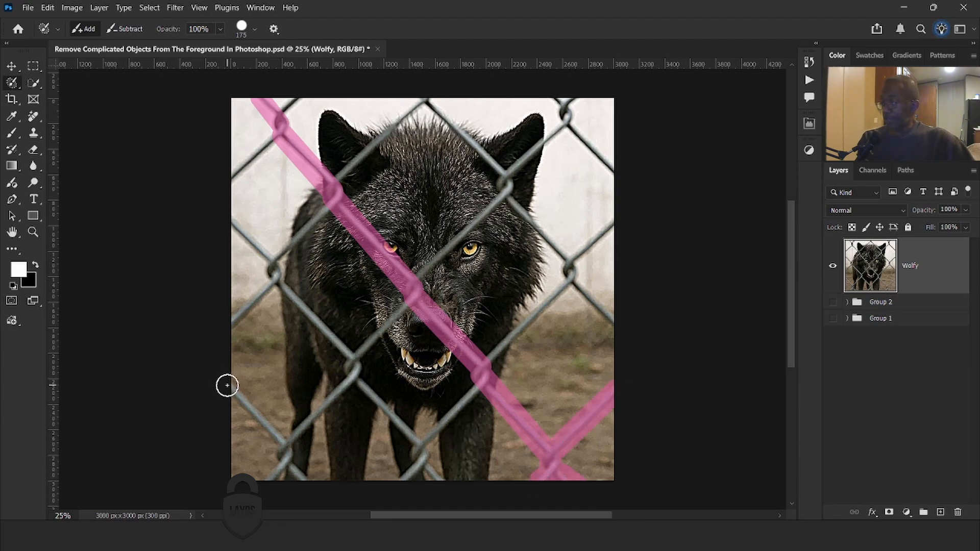
shift+click(285, 451)
shift+click(301, 485)
click(268, 482)
shift+click(354, 368)
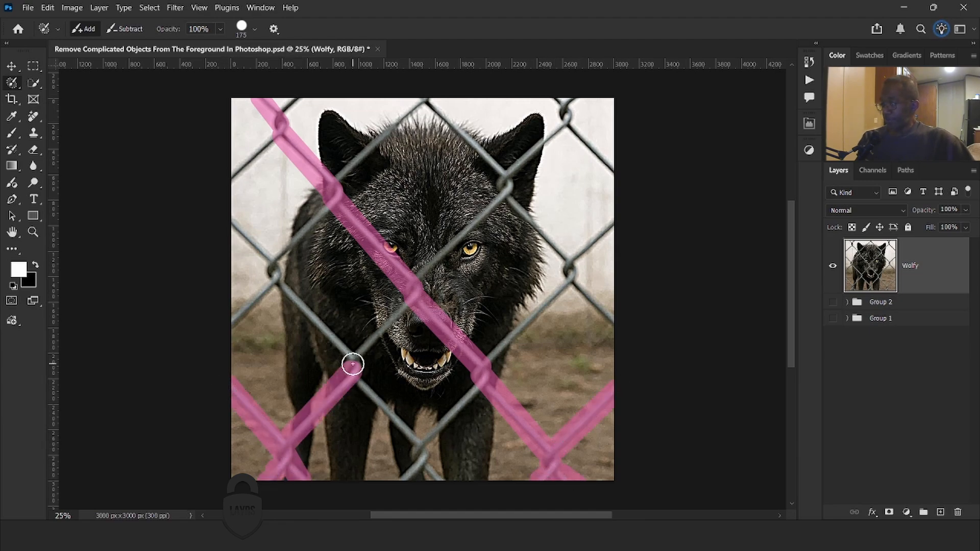
shift+click(416, 288)
shift+click(505, 177)
shift+click(566, 102)
shift+click(615, 173)
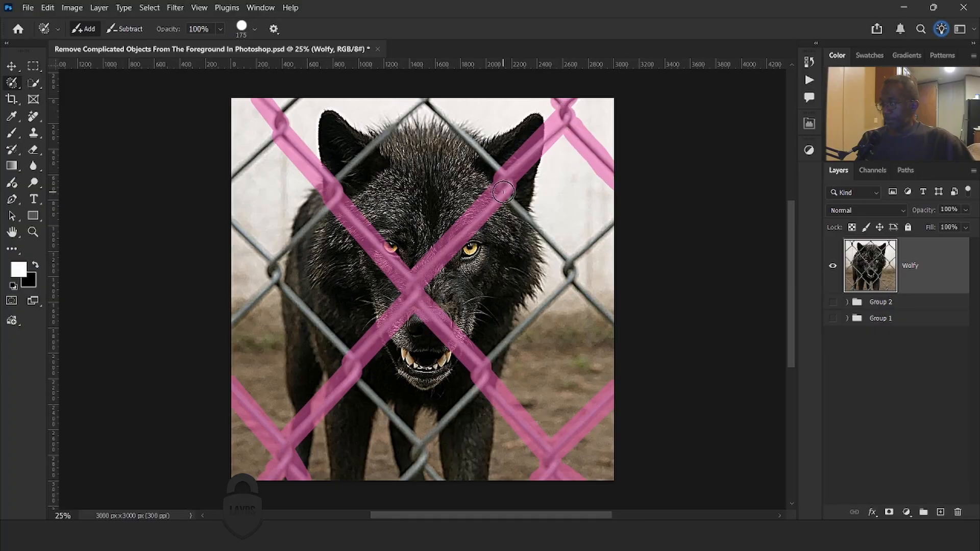
Paint over the two wires crossing beside the wolf near the photo's right edge, extending both strokes past the image border.
click(504, 184)
shift+click(569, 263)
shift+click(615, 334)
click(473, 369)
shift+click(569, 263)
shift+click(623, 220)
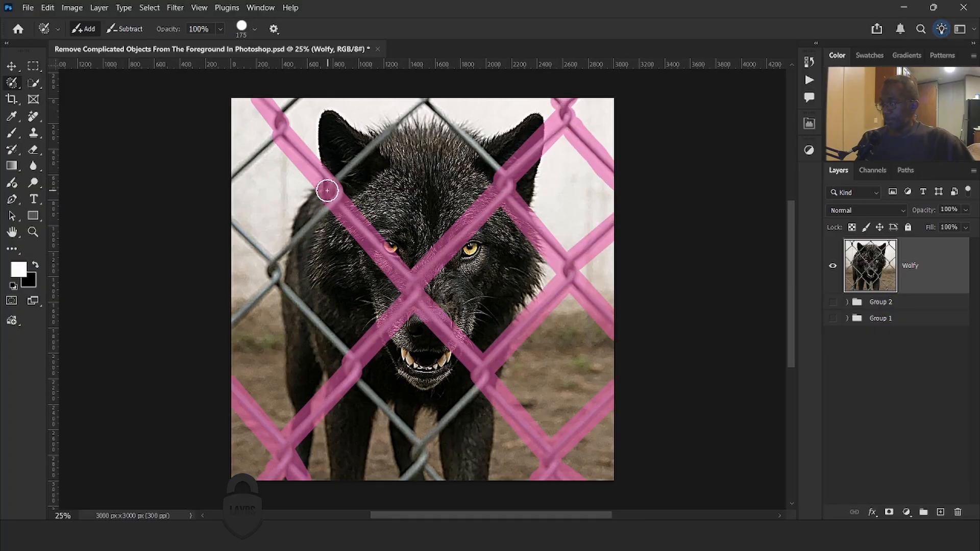
Paint over the wires converging above the wolf's head and the remaining wire across the photo's upper-left corner.
click(328, 191)
shift+click(420, 94)
click(503, 172)
shift+click(420, 94)
click(225, 182)
shift+click(282, 129)
shift+click(310, 99)
Paint over the remaining wires on the photo's left side and down through the lower center, completing coverage of the fence.
click(228, 222)
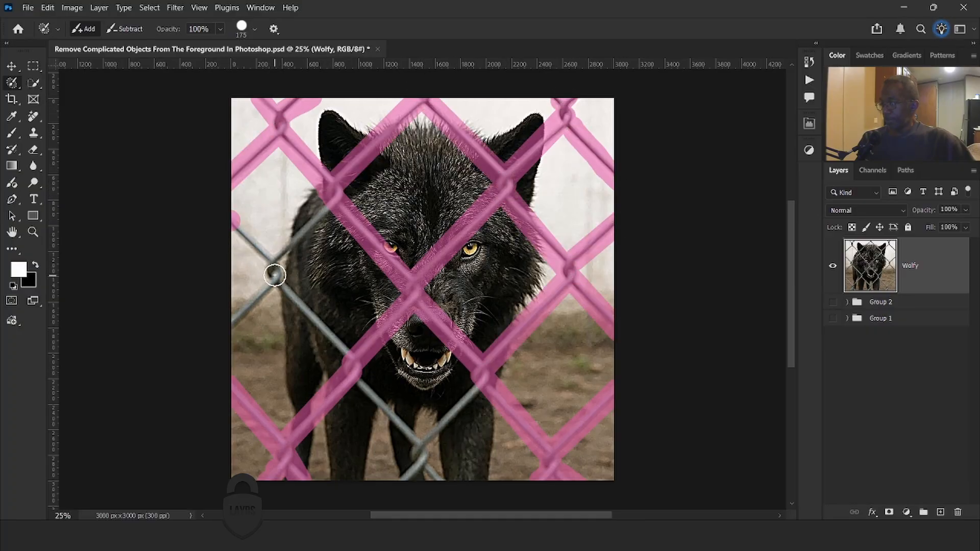
shift+click(275, 276)
click(271, 287)
shift+click(238, 324)
click(279, 283)
shift+click(350, 370)
shift+click(428, 483)
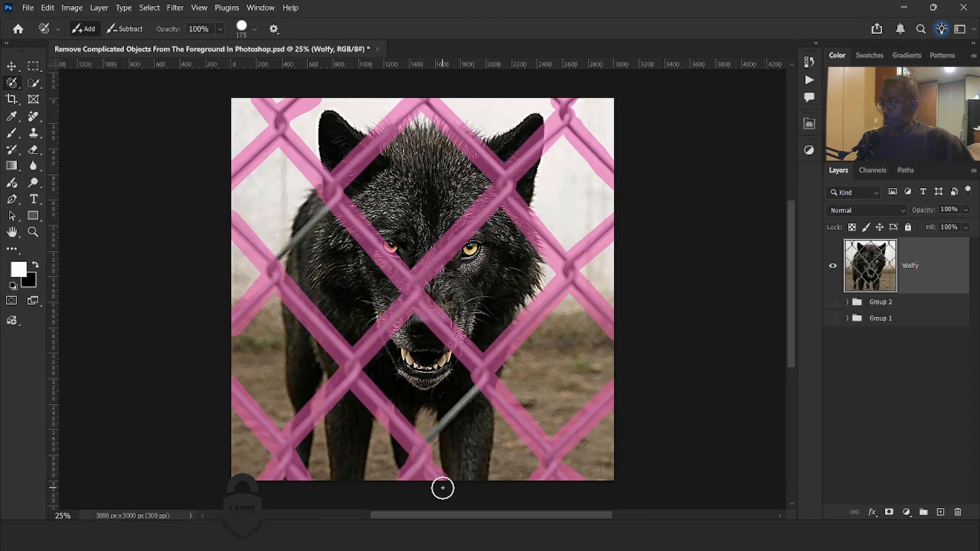
shift+click(479, 379)
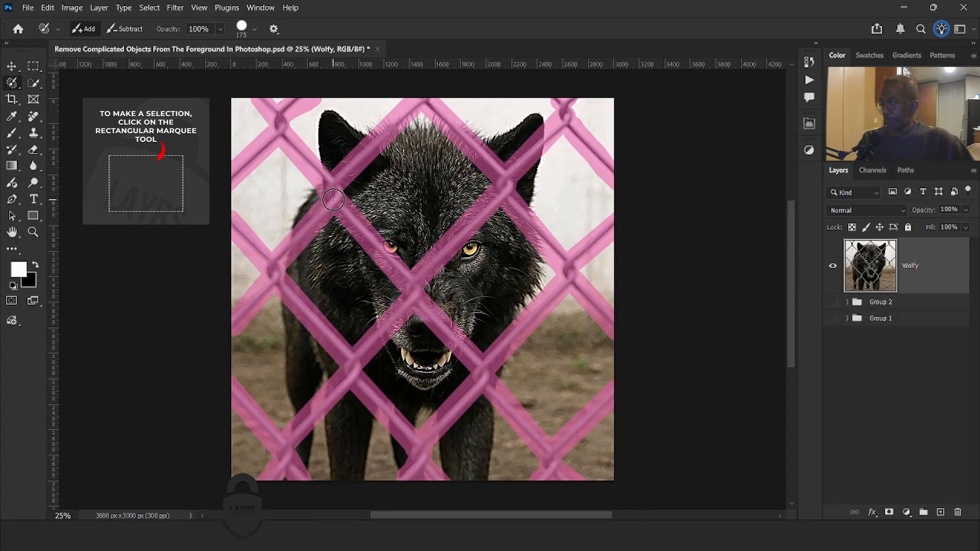
Convert the painted fence overlay into a selection with the Rectangular Marquee tool and contract the selection by 4 pixels.
click(37, 69)
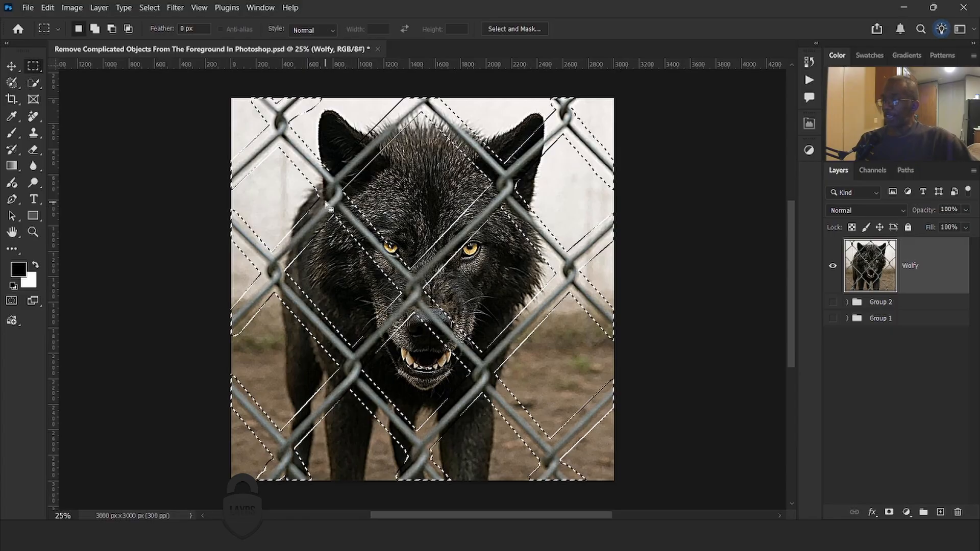
click(152, 9)
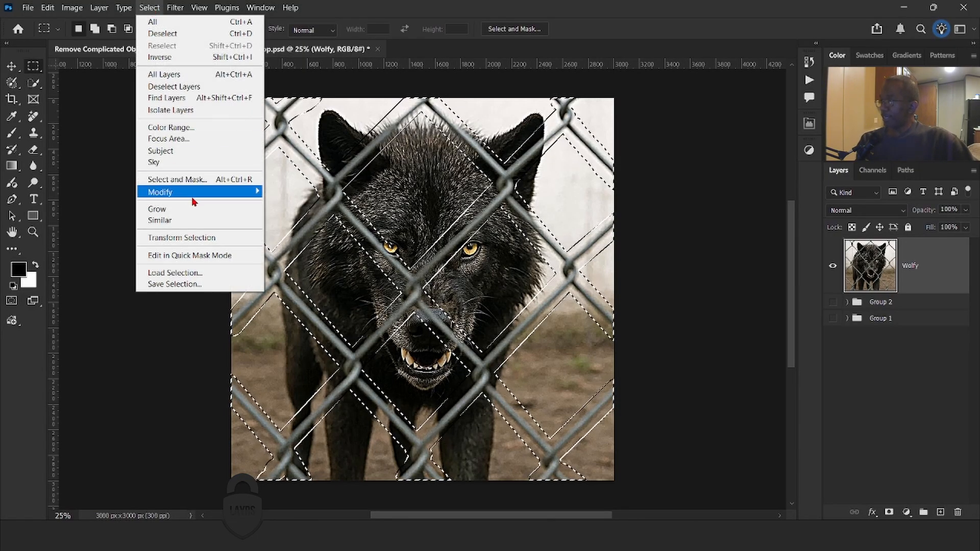
mouse_move(197, 194)
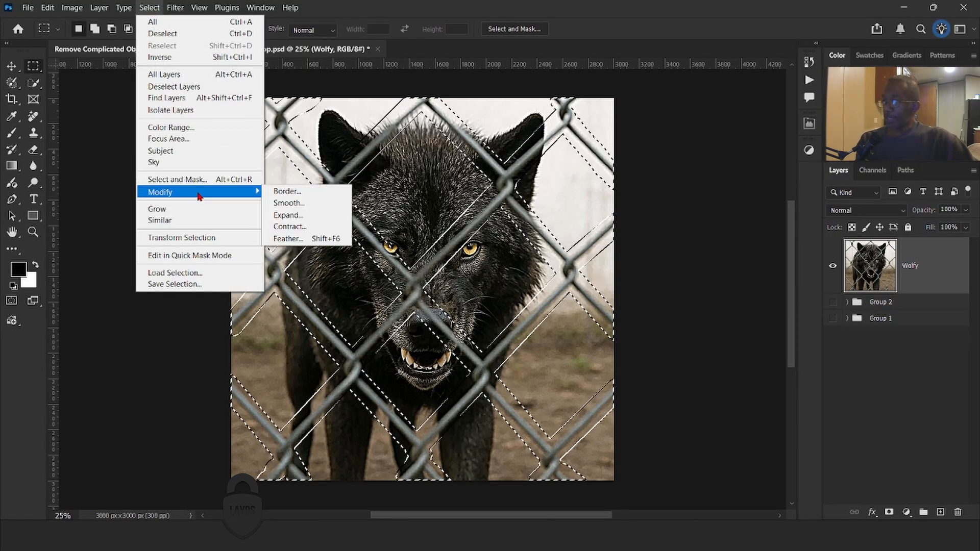
click(309, 228)
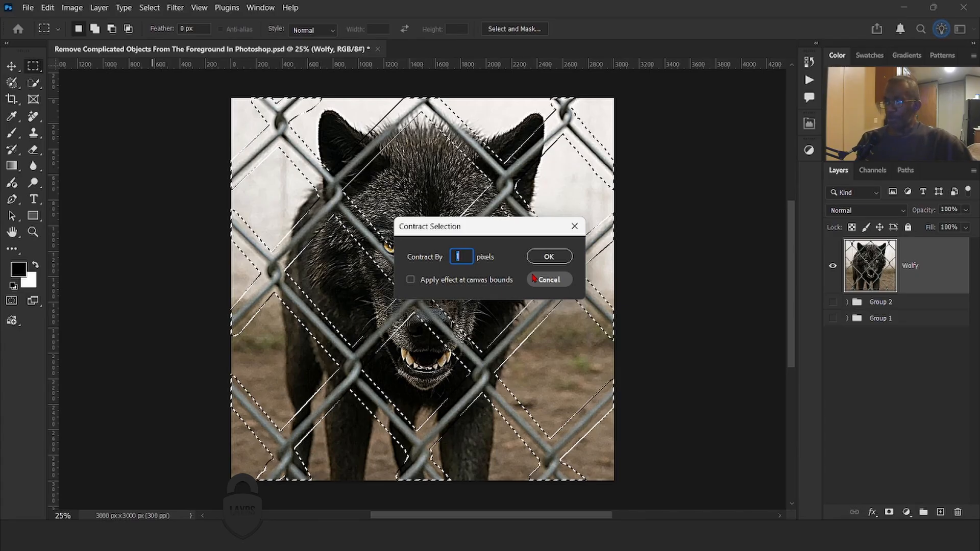
text(4)
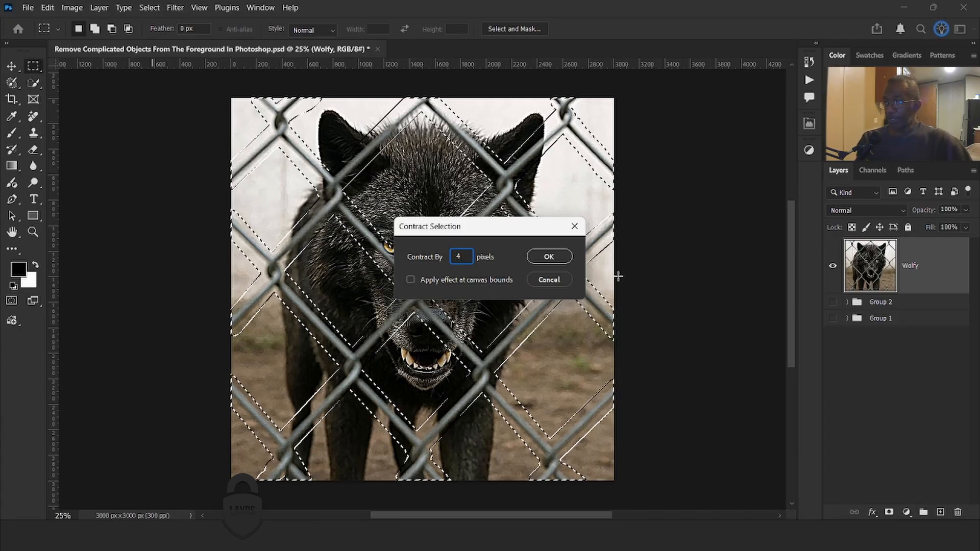
click(548, 256)
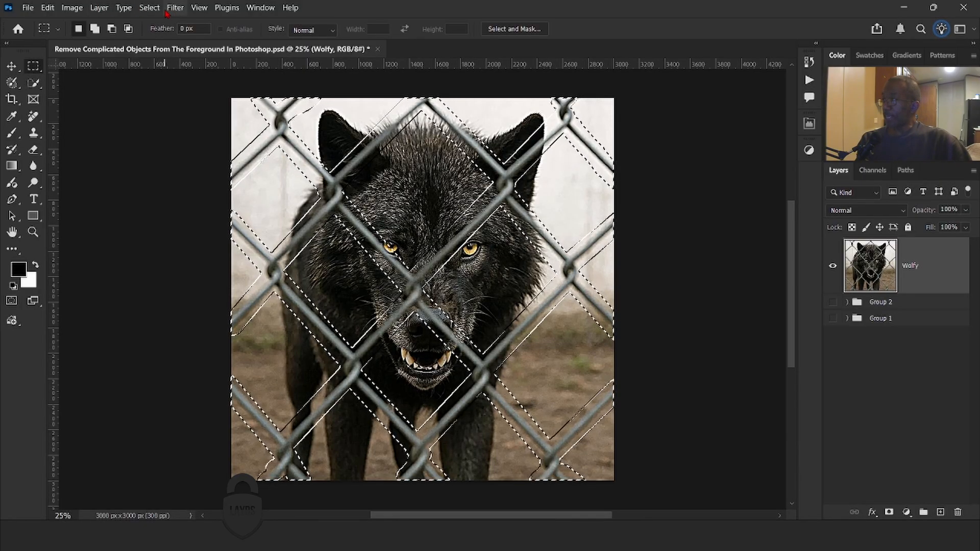
Contract the fence selection by 4 pixels two more times.
click(150, 7)
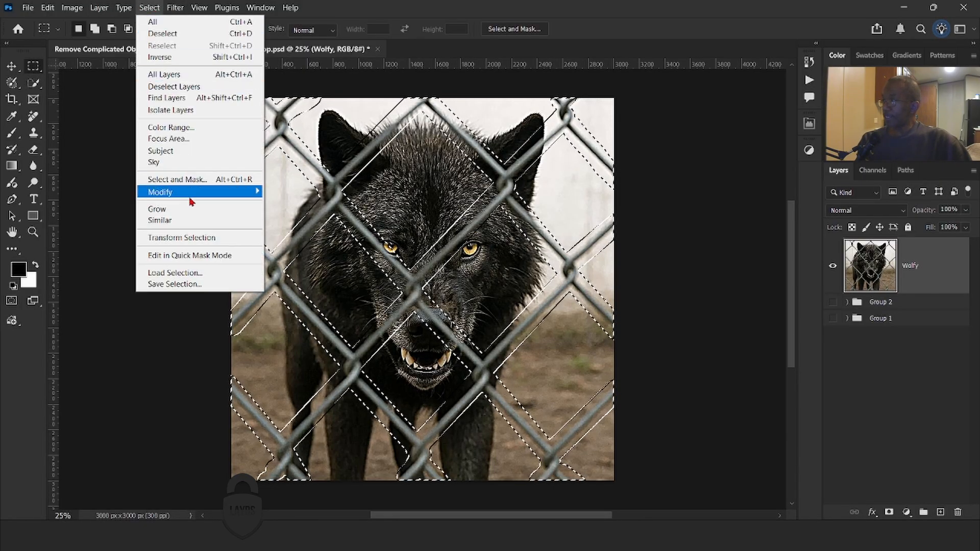
mouse_move(199, 192)
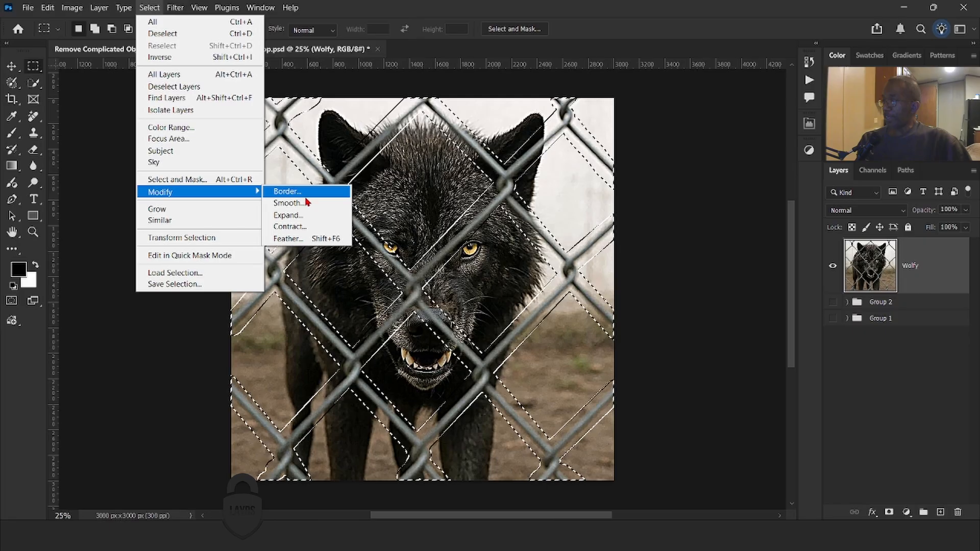
click(312, 227)
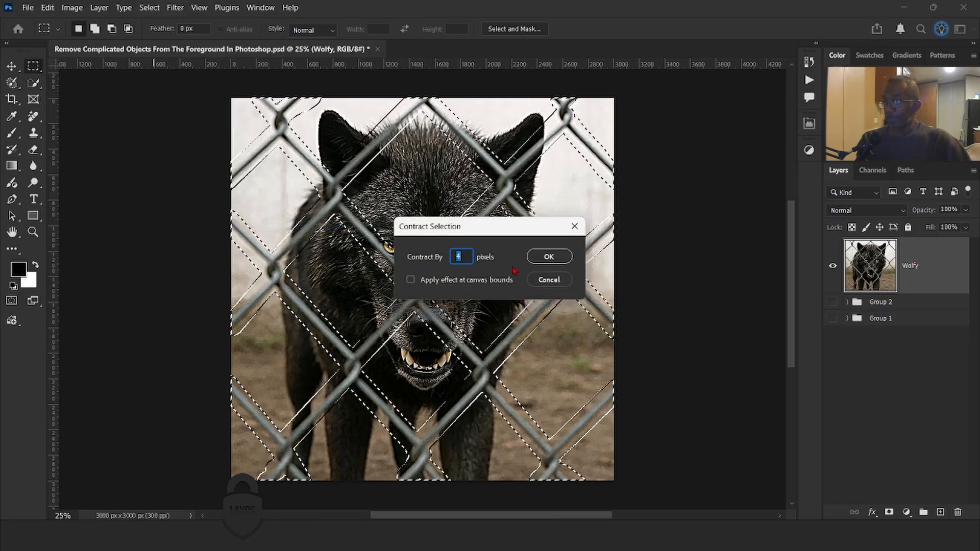
click(545, 258)
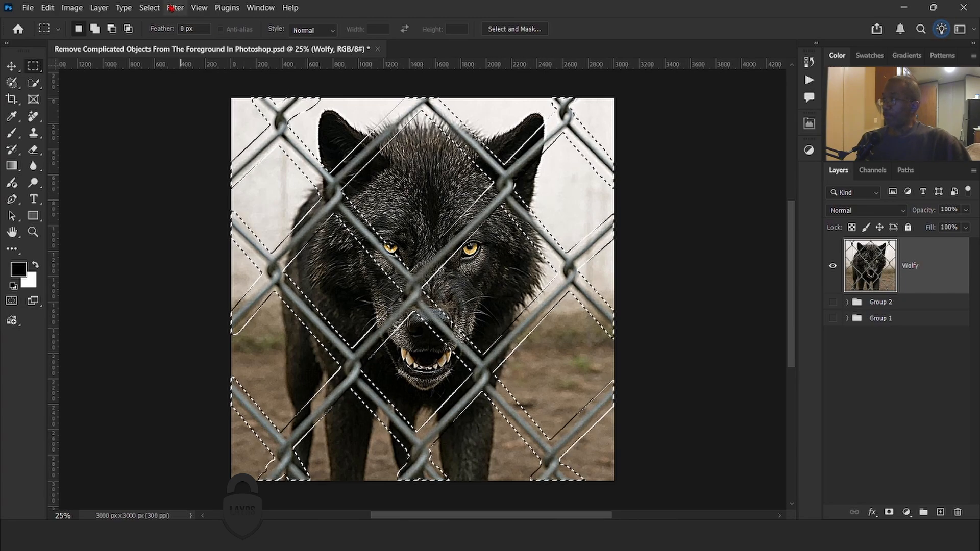
click(150, 8)
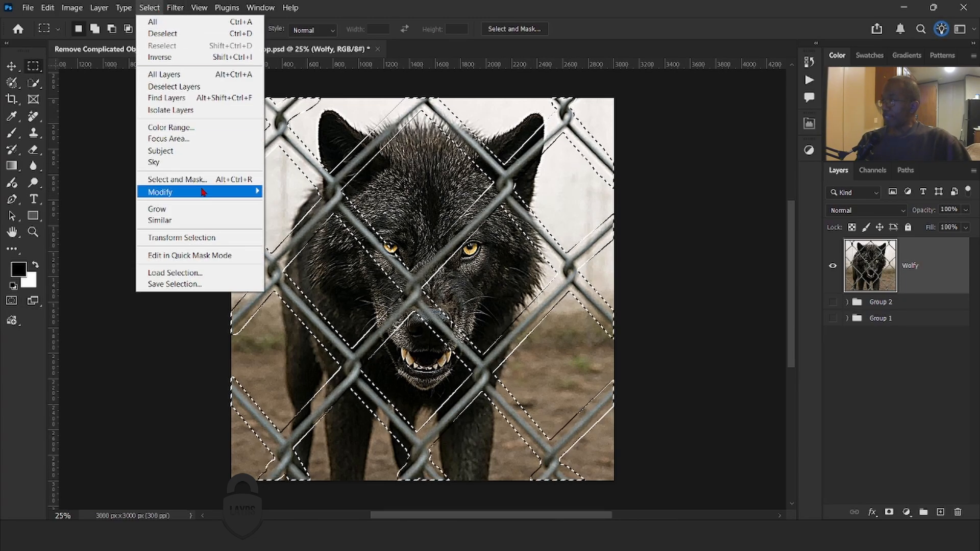
mouse_move(207, 194)
click(320, 227)
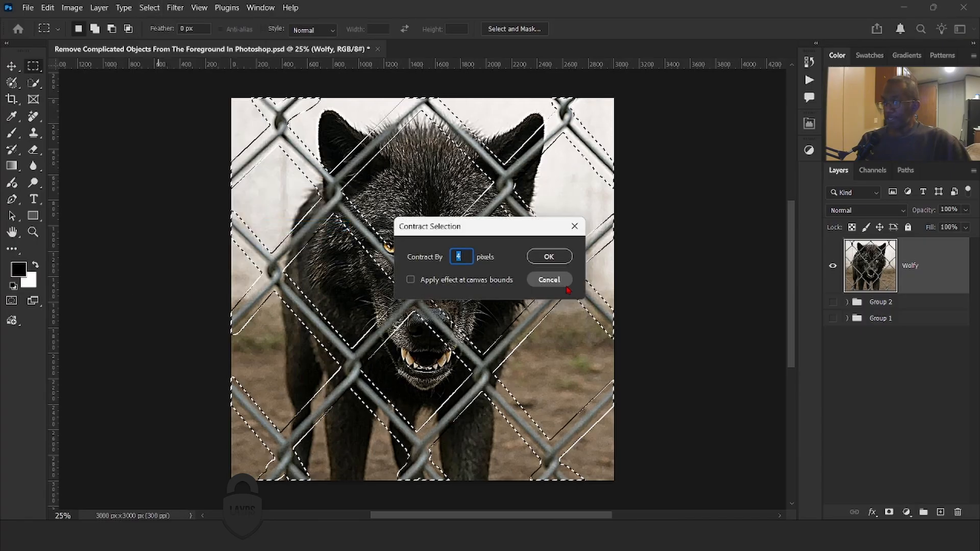
click(564, 257)
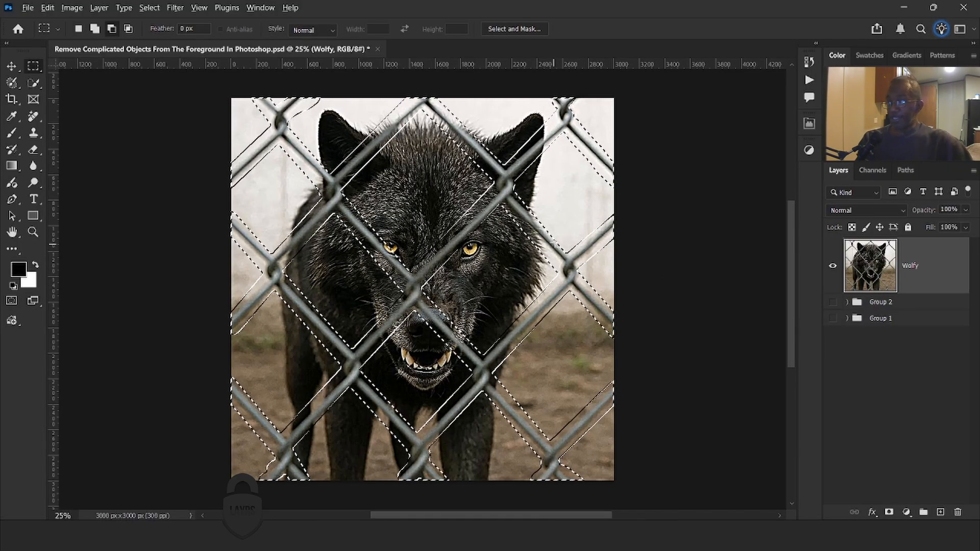
scroll(531, 245, down, 2)
scroll(530, 245, down, 2)
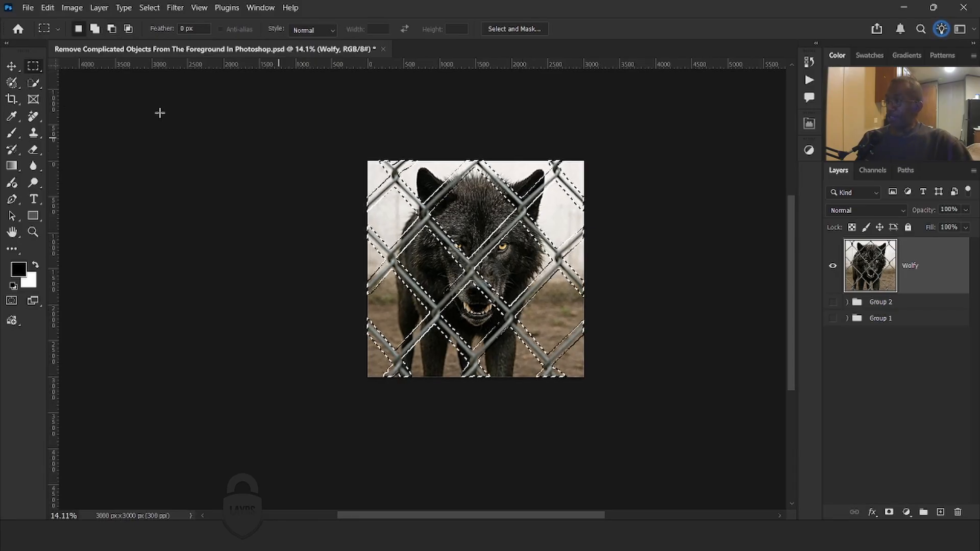
Choose the Remove Tool and enlarge its brush to 4400 so it covers the whole photo.
click(40, 123)
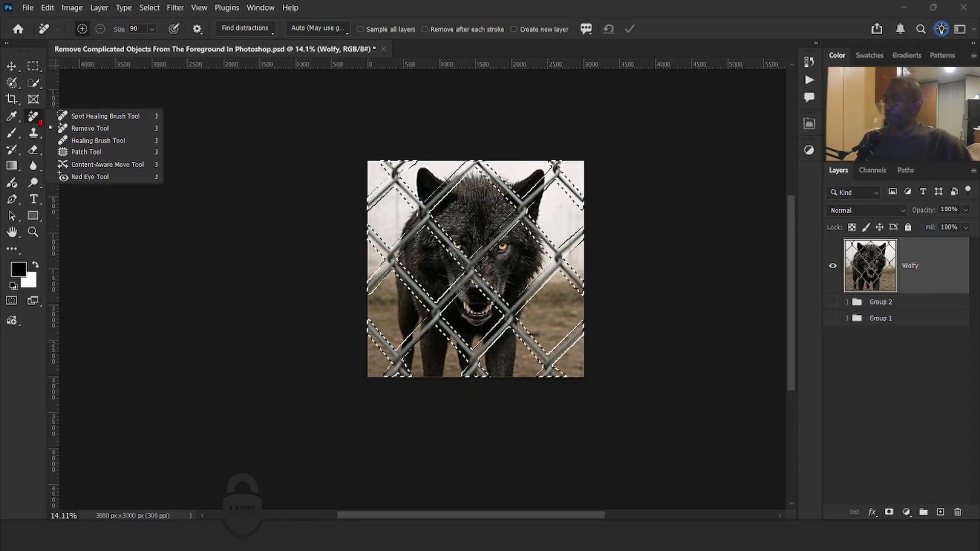
click(83, 130)
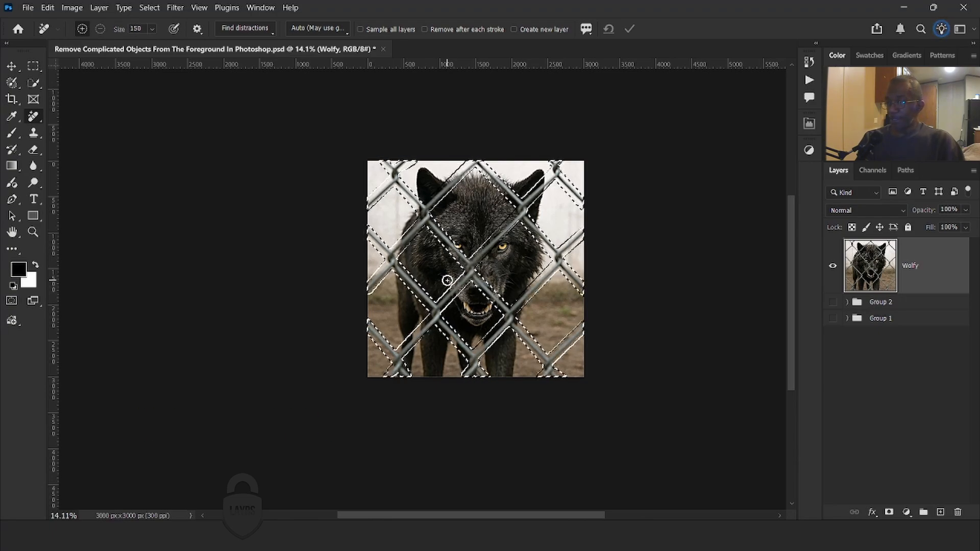
key(bracketright)
key(bracketright)
key(bracketright)
key(bracketright)
key(bracketright)
key(bracketright)
key(bracketright)
key(bracketright)
key(bracketright)
key(bracketright)
key(bracketright)
key(bracketright)
key(bracketright)
key(bracketright)
key(bracketright)
key(bracketright)
key(bracketright)
key(bracketright)
key(bracketright)
key(bracketright)
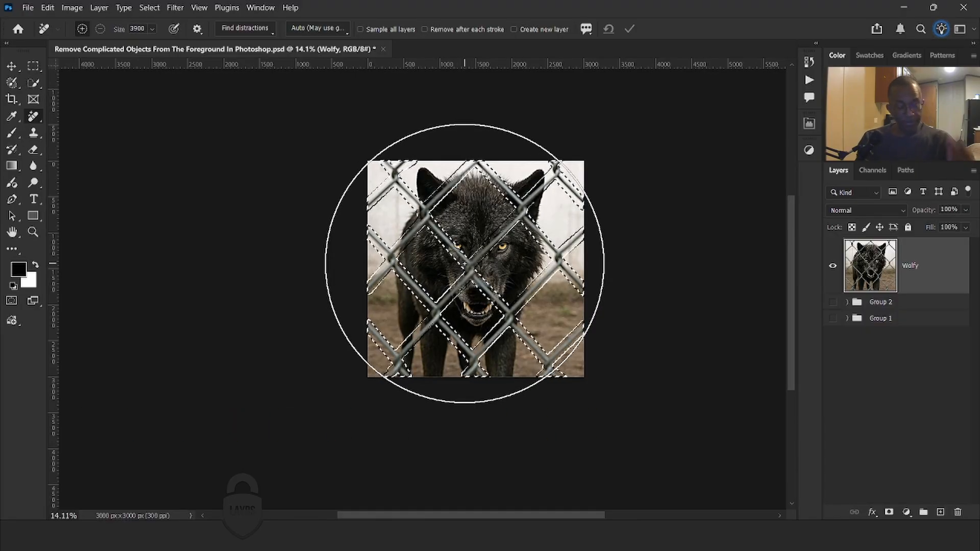
key(bracketright)
key(bracketright)
key(bracketright)
key(bracketright)
key(bracketright)
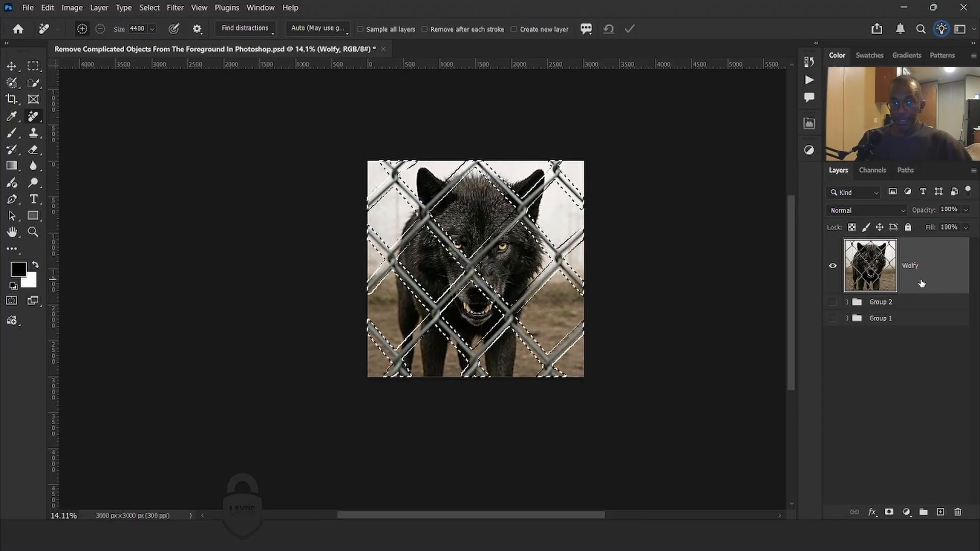
Duplicate the Wolfy layer and hide the original beneath the copy.
drag(935, 289, 942, 513)
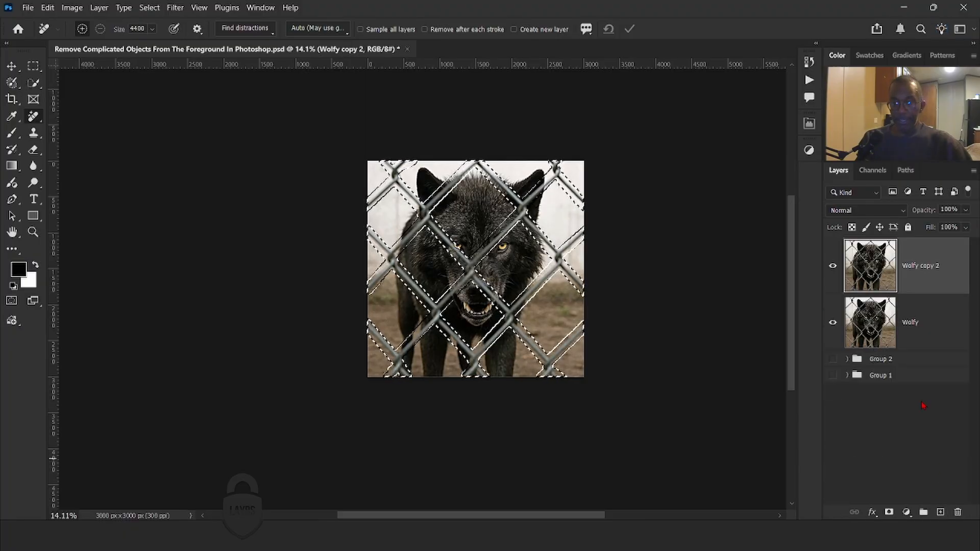
click(832, 323)
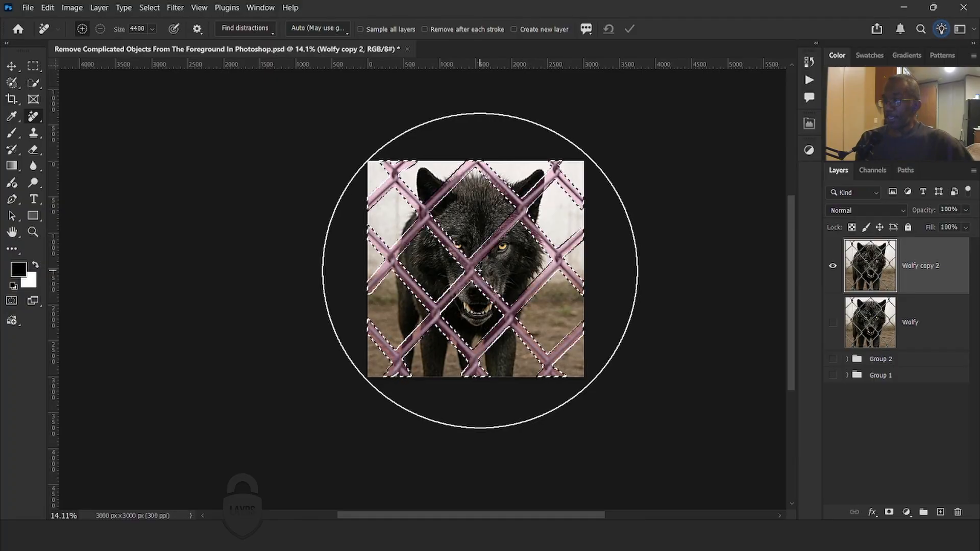
Remove the selected fence from the layer copy with one brush dab over the whole photo, apply the removal and deselect.
click(480, 268)
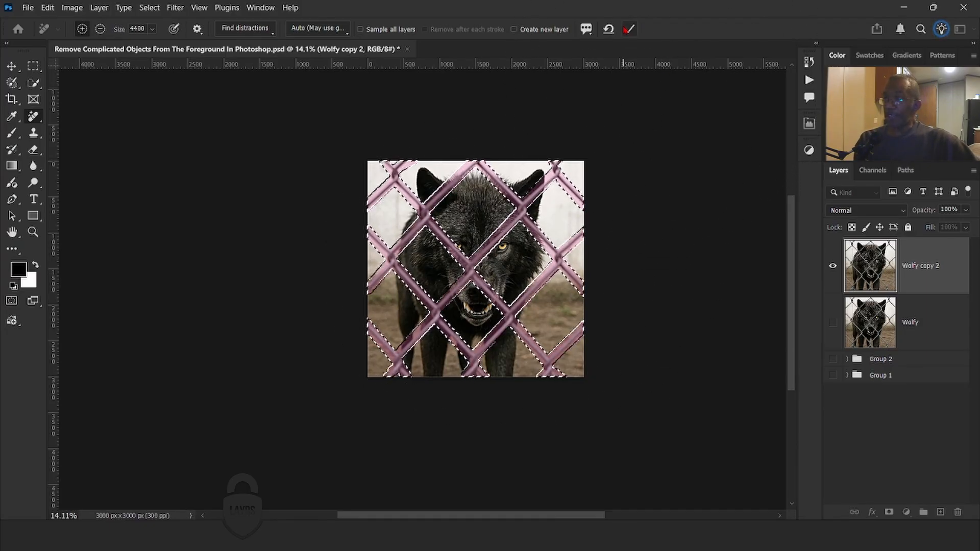
click(630, 29)
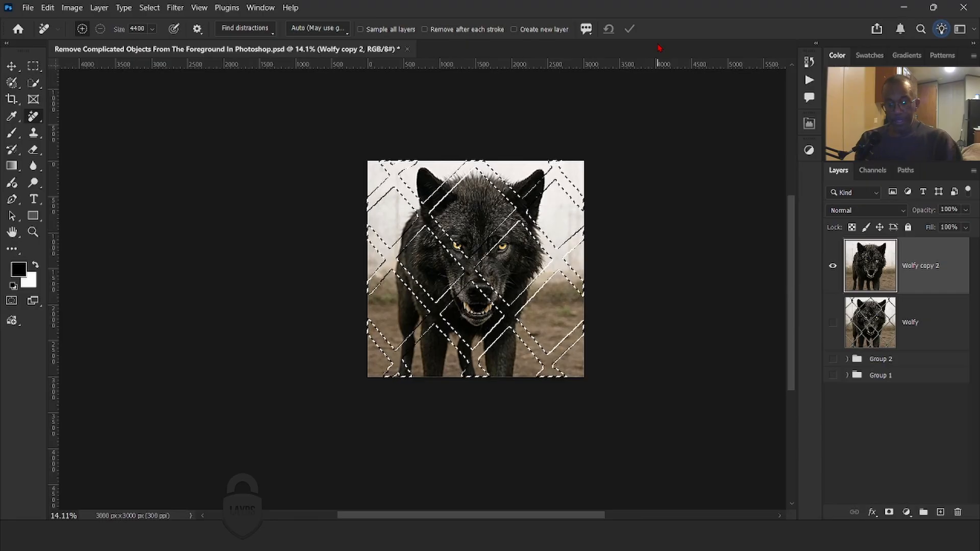
key(ctrl+d)
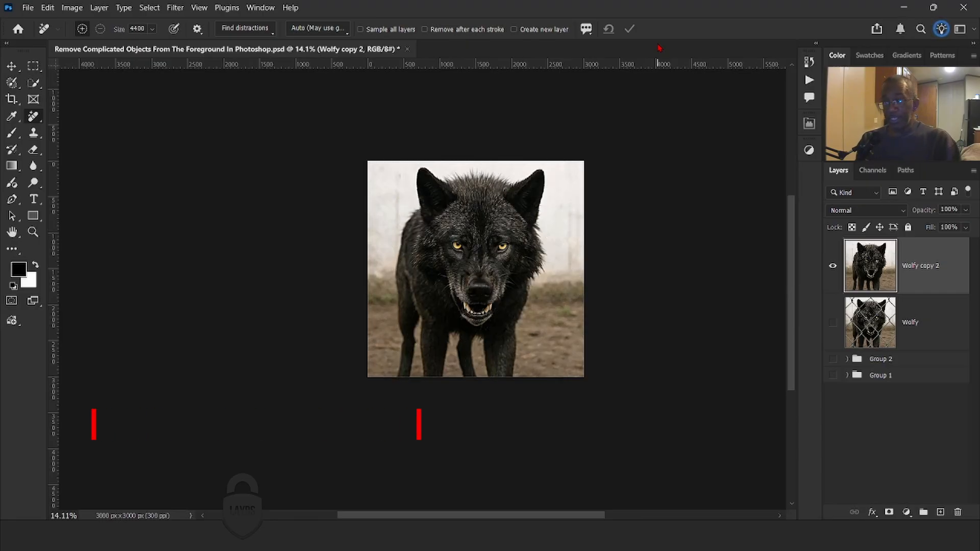
Show the original Wolfy layer again and toggle the copy's visibility several times to compare the photo with and without the fence.
key(v)
key(ctrl+0)
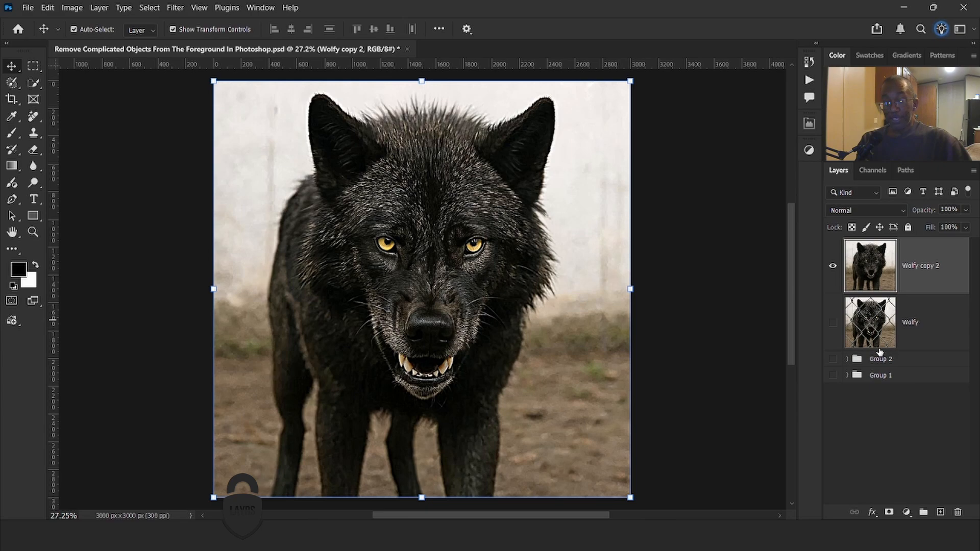
click(833, 325)
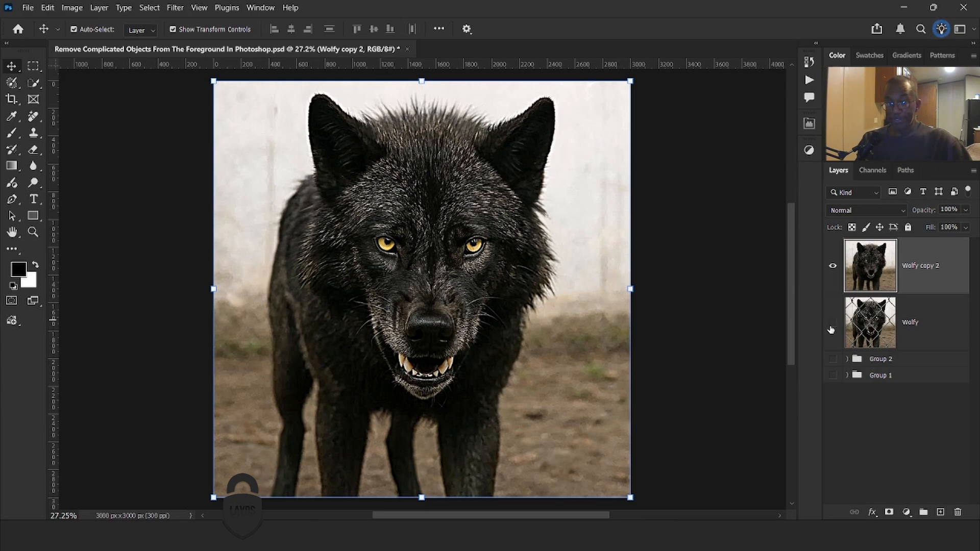
click(833, 267)
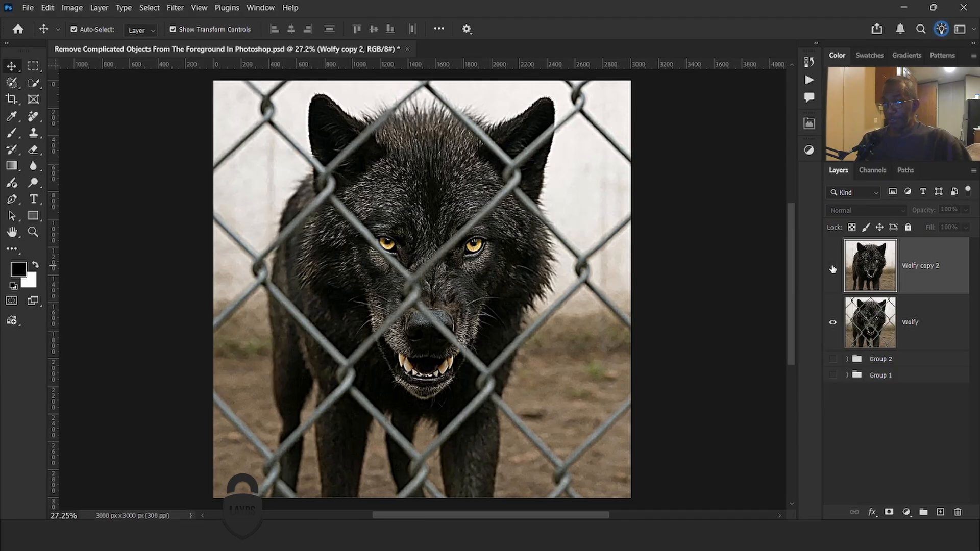
click(833, 268)
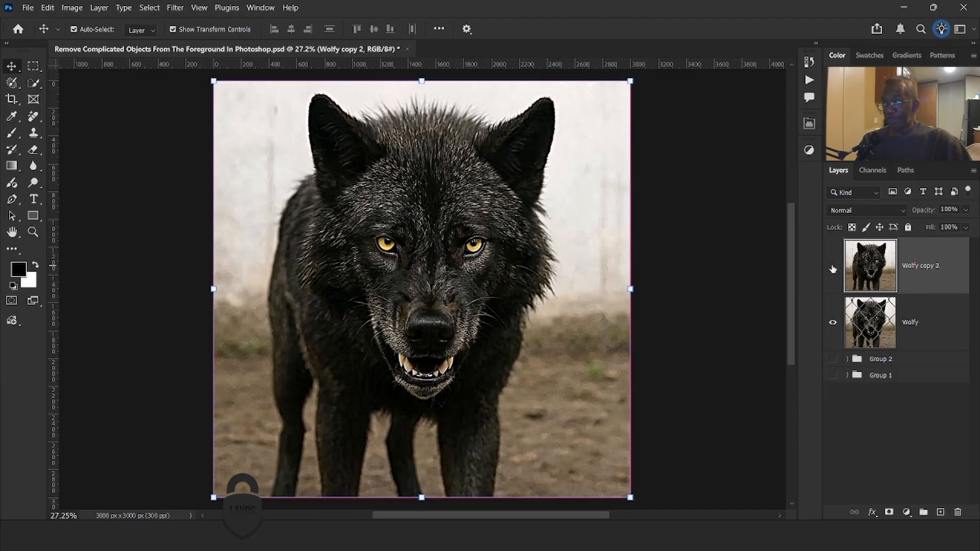
click(833, 268)
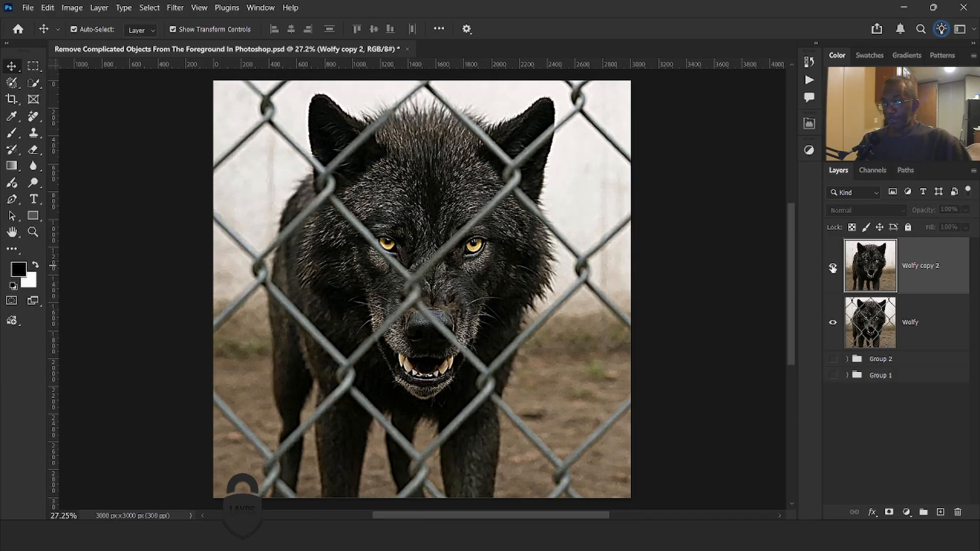
click(833, 268)
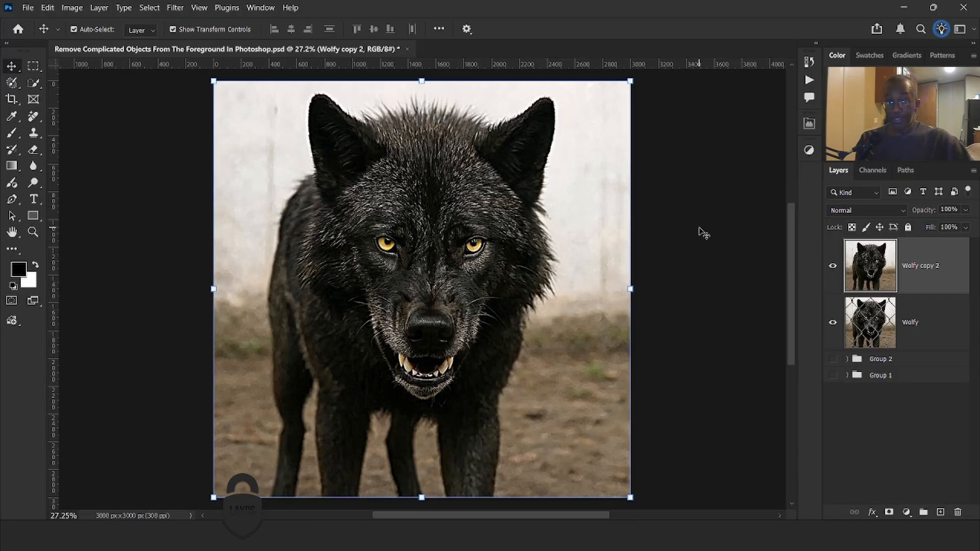
click(833, 269)
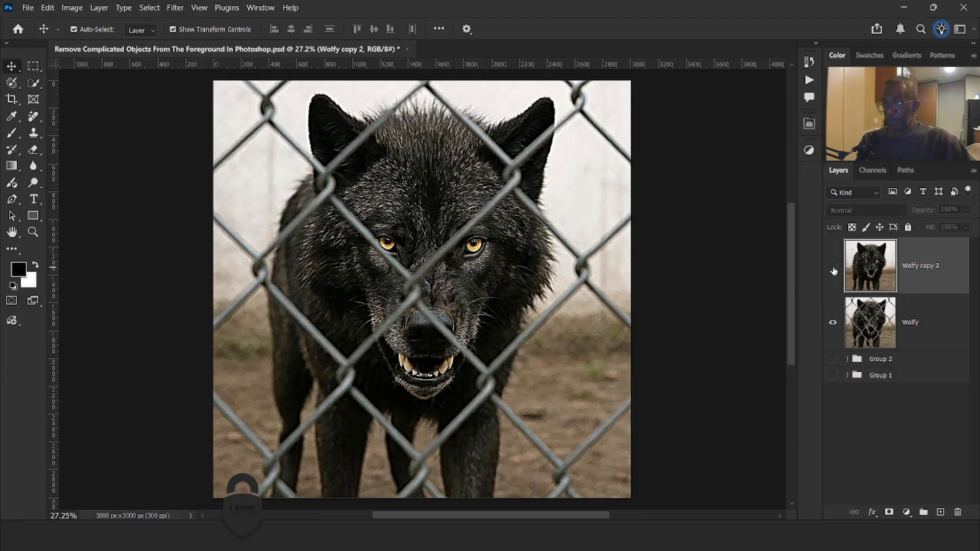
click(833, 269)
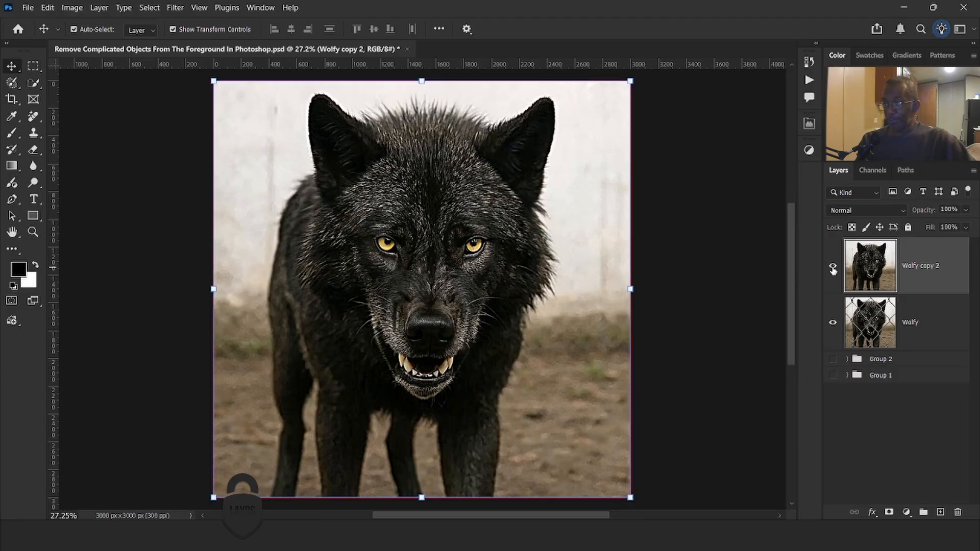
click(833, 269)
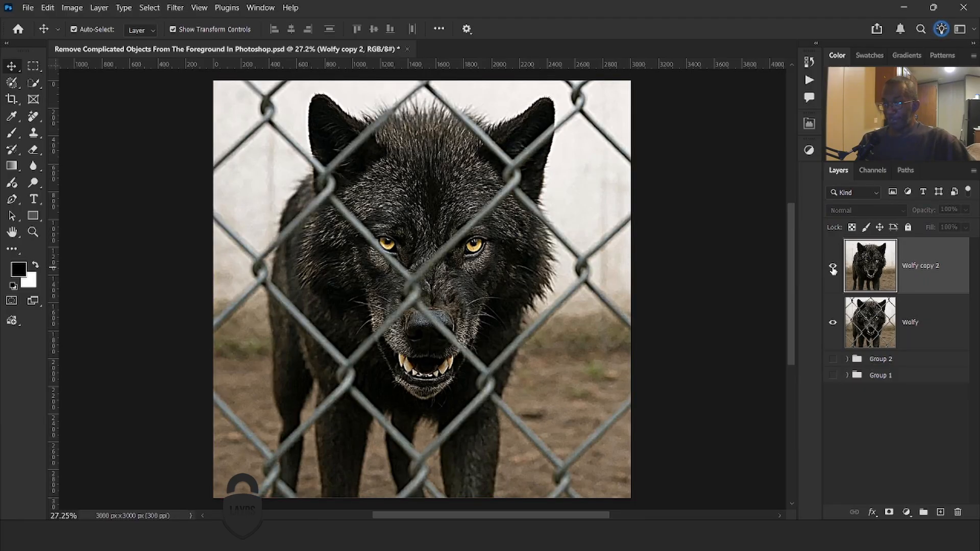
click(833, 269)
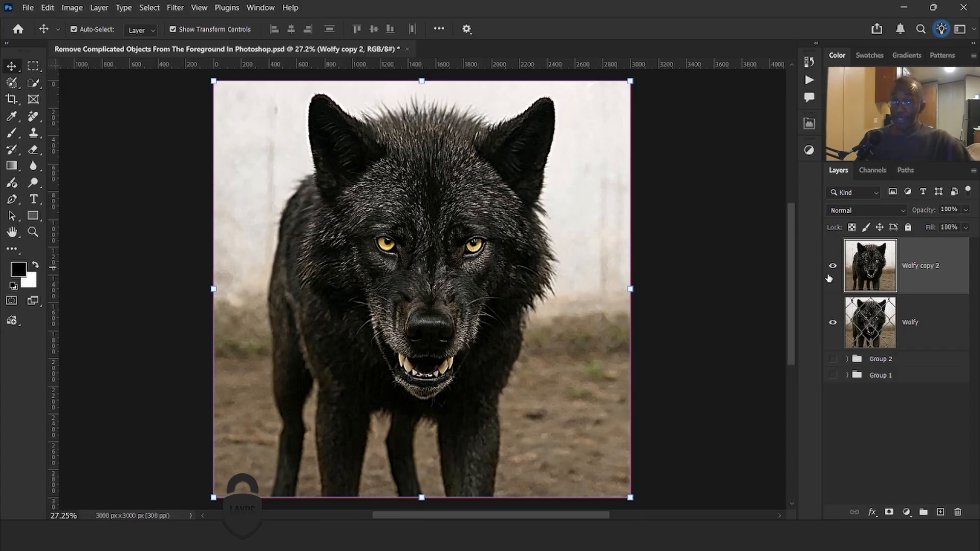